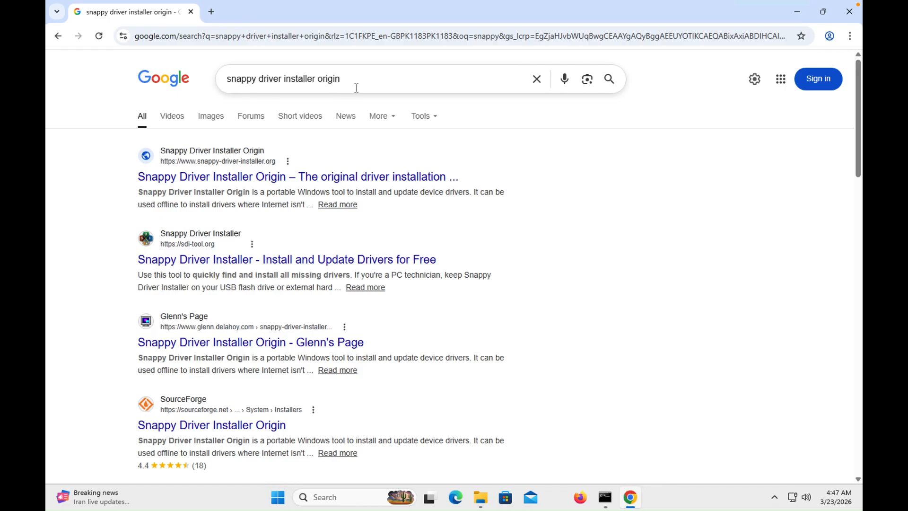
Download the Snappy Driver Installer Origin Version 1.17.8 zip from the official site and check the download.
left_click(290, 179)
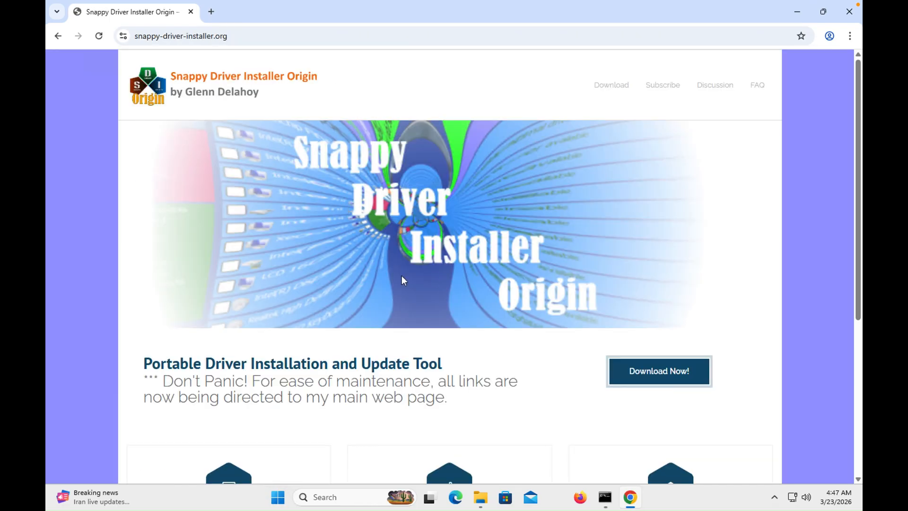
scroll(416, 283, "down", 5)
left_click(624, 150)
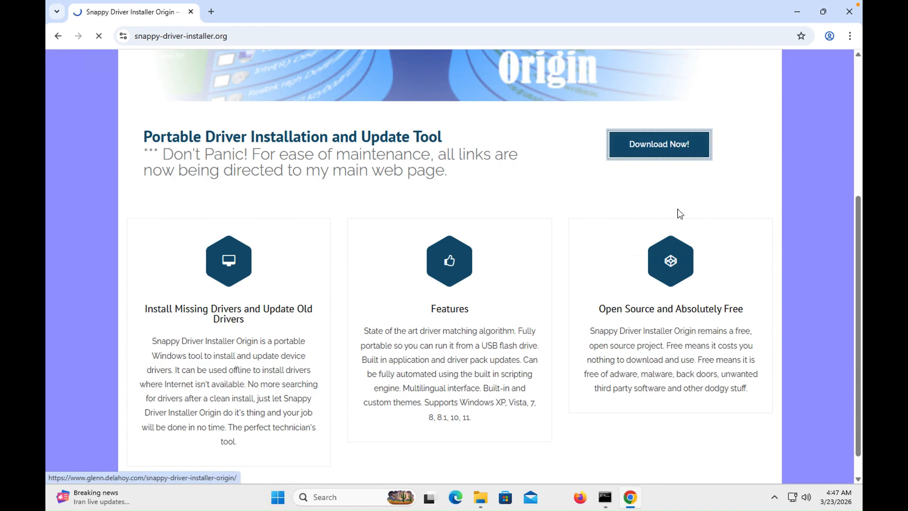
scroll(389, 351, "down", 5)
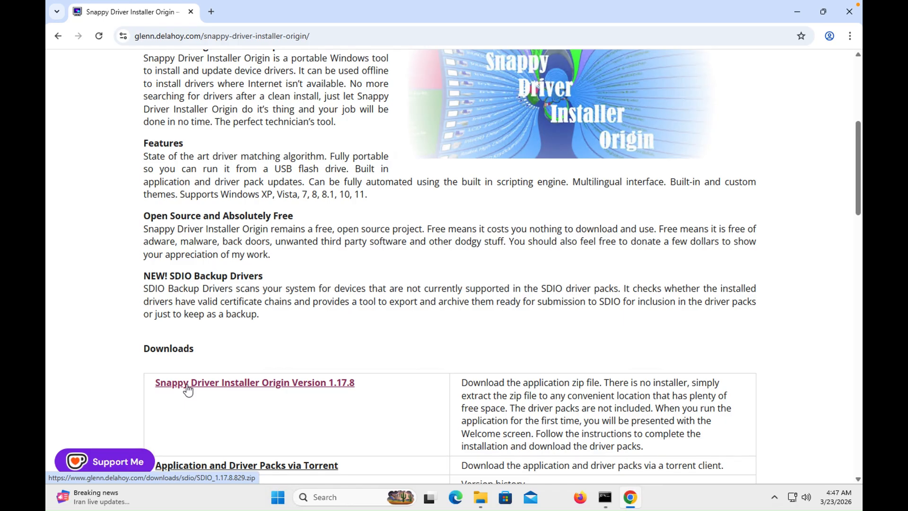
left_click(265, 391)
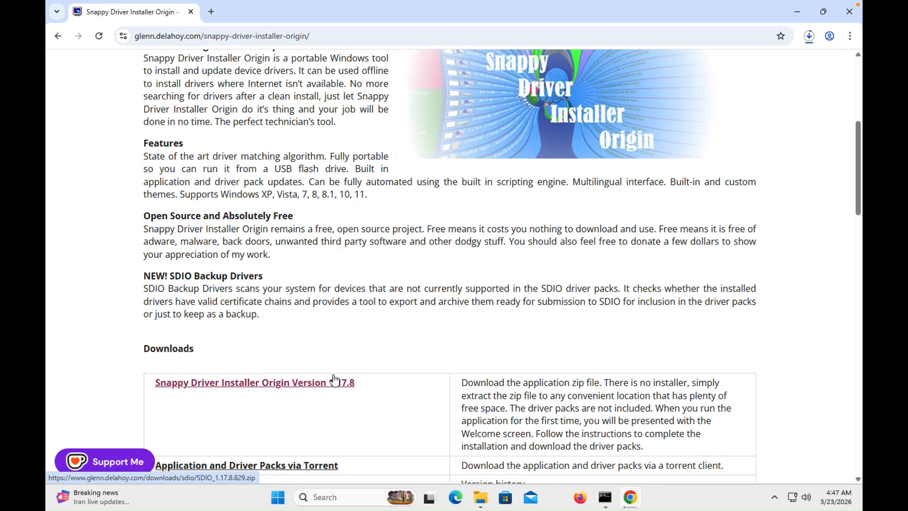
left_click(810, 40)
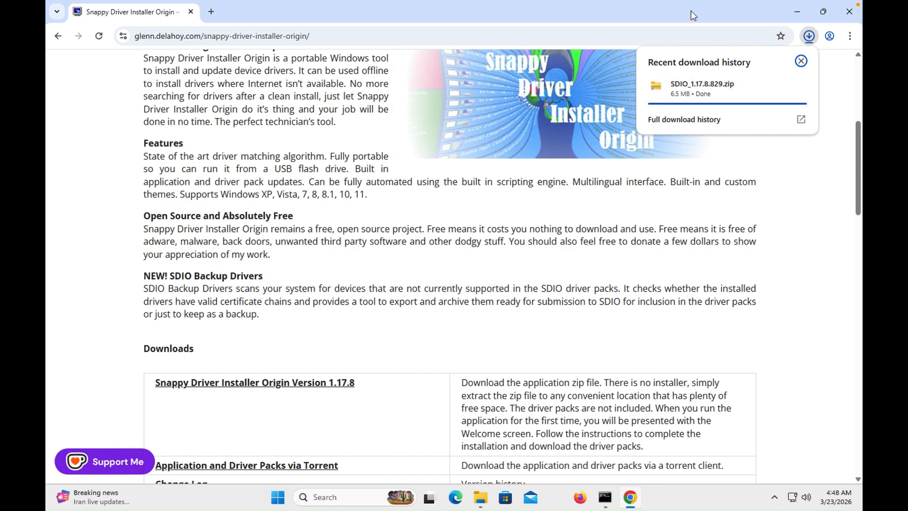
left_click(809, 37)
Minimize the browser and create a new desktop folder named "drivers".
left_click(800, 12)
right_click(170, 195)
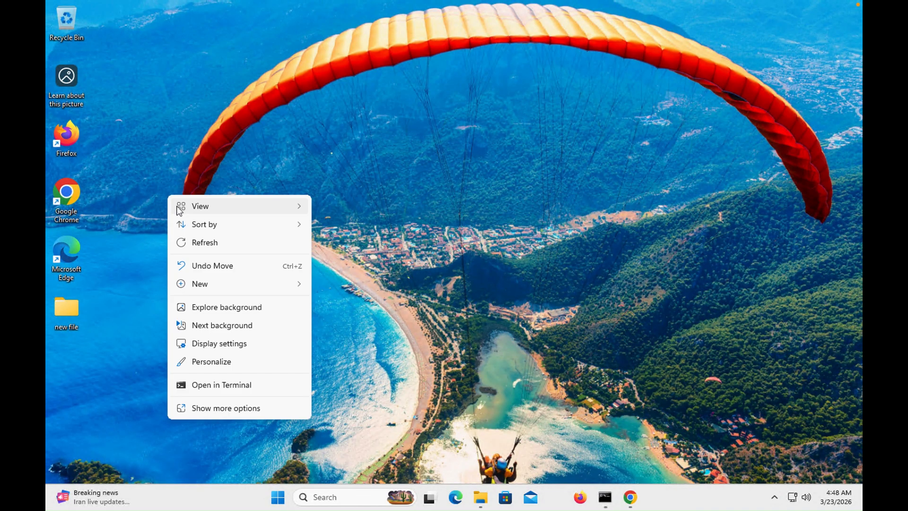
mouse_move(270, 288)
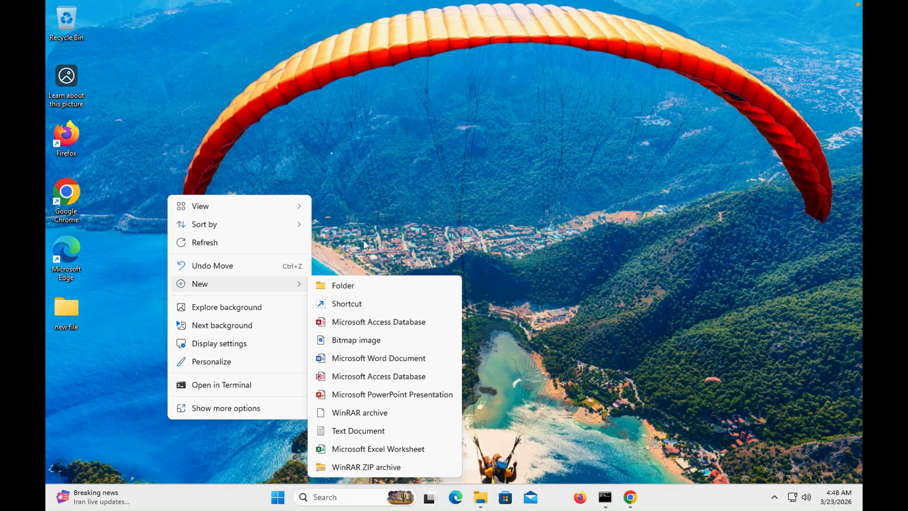
left_click(362, 280)
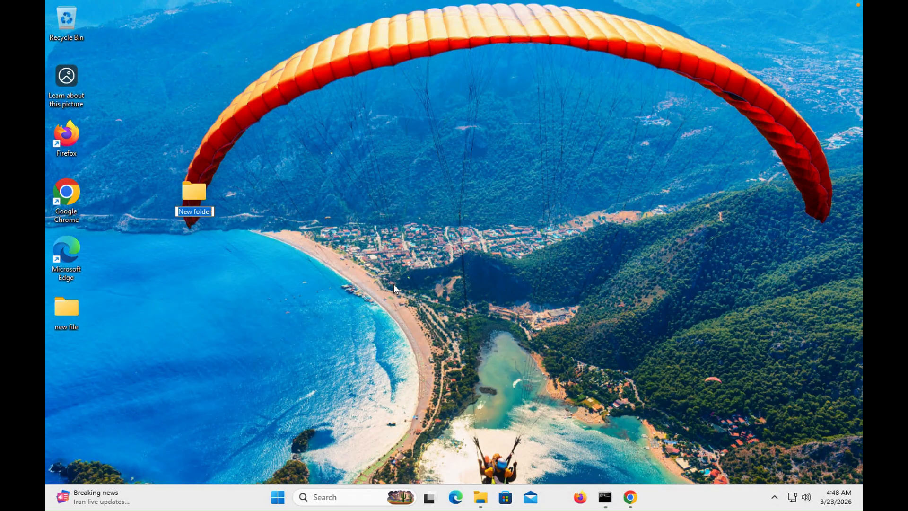
type("drivers")
key("Return")
Move the SDIO_1.17.8.829 zip file from Downloads into the drivers folder on the desktop.
double_click(195, 196)
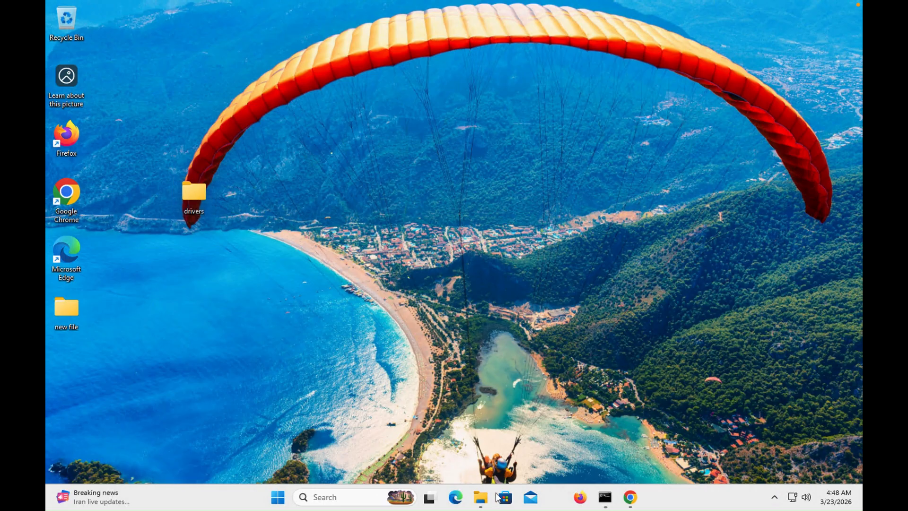
mouse_move(481, 499)
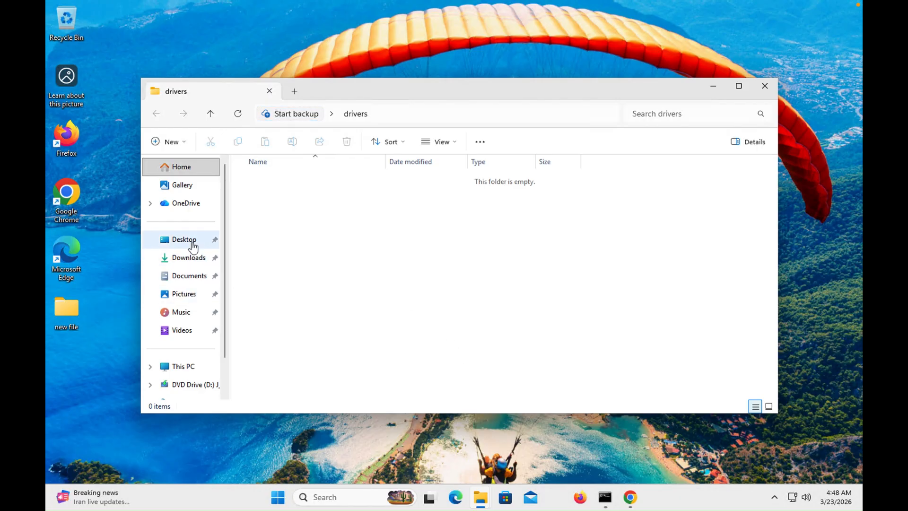
left_click(192, 258)
left_click(278, 194)
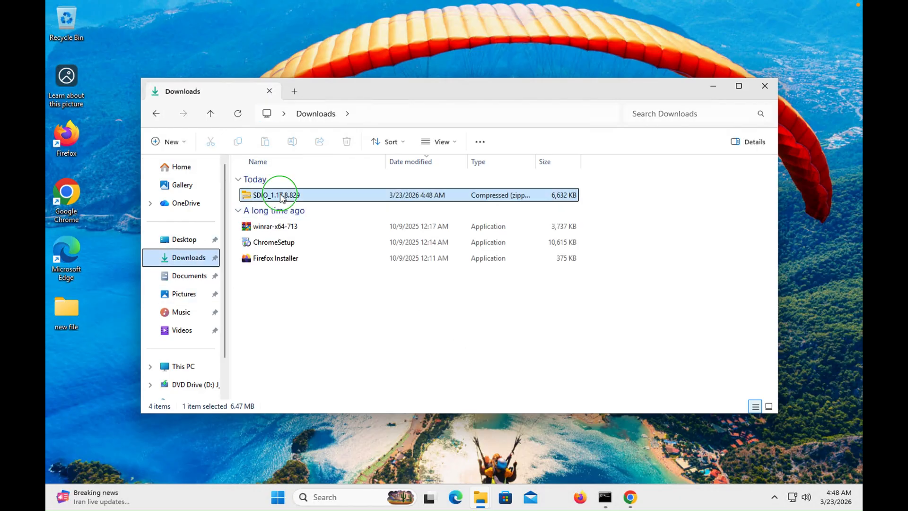
right_click(280, 195)
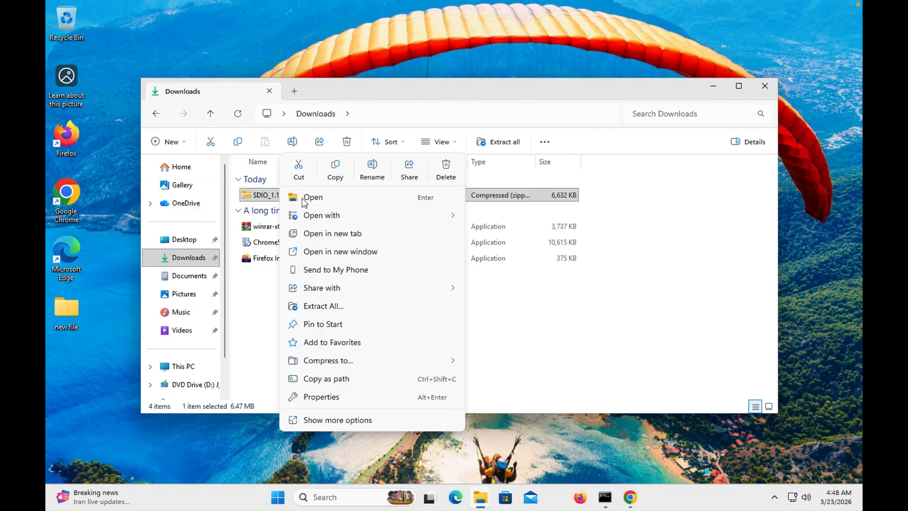
left_click(299, 176)
left_click(764, 86)
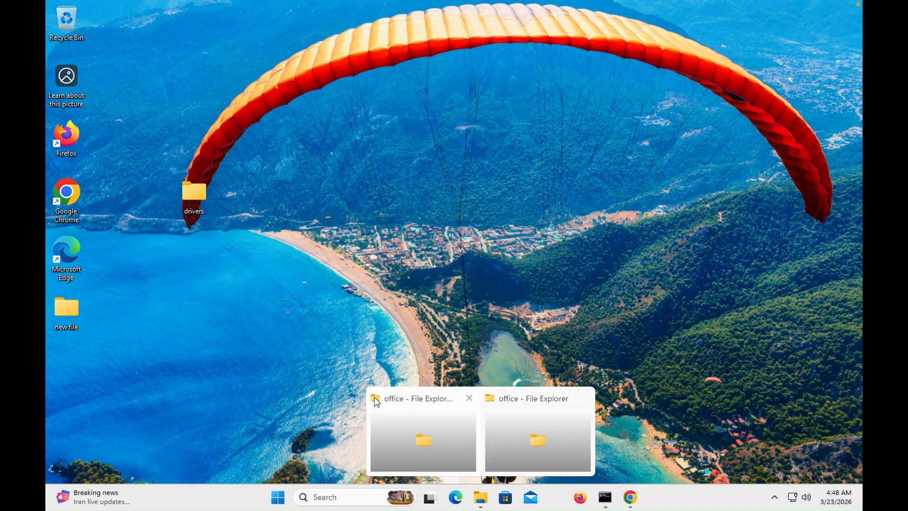
left_click(200, 188)
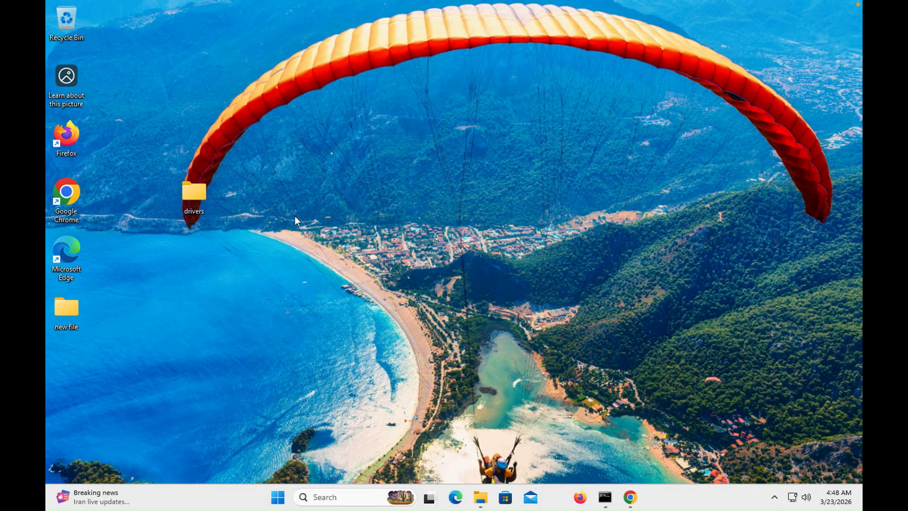
key("Return")
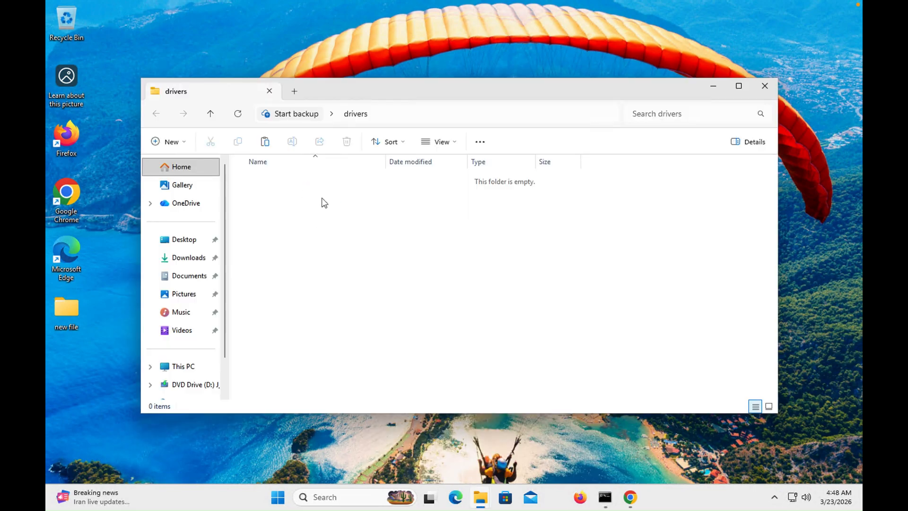
right_click(322, 199)
left_click(338, 215)
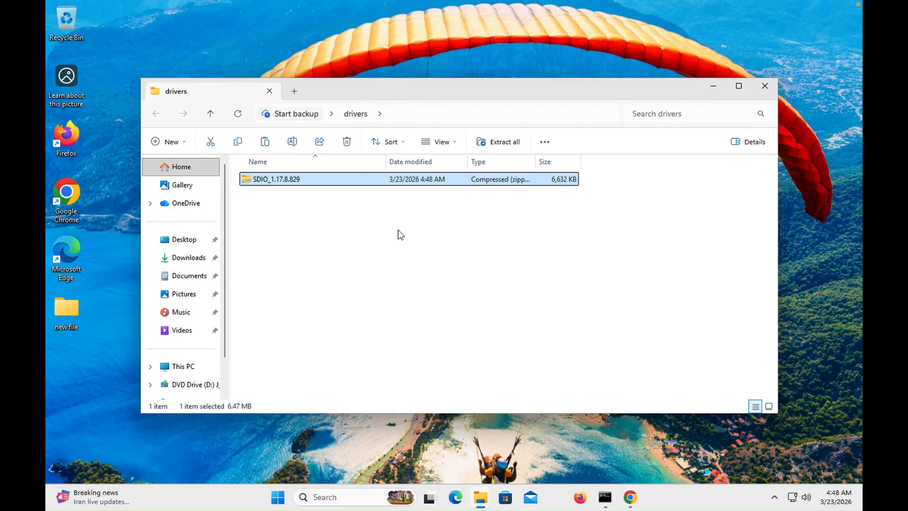
Extract the SDIO_1.17.8.829 archive into its default subfolder inside drivers and show the extracted files.
right_click(286, 183)
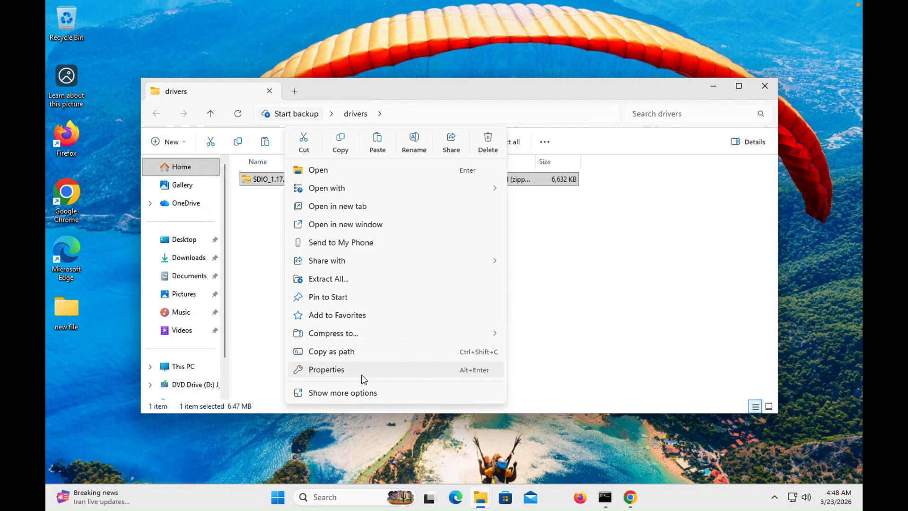
left_click(357, 281)
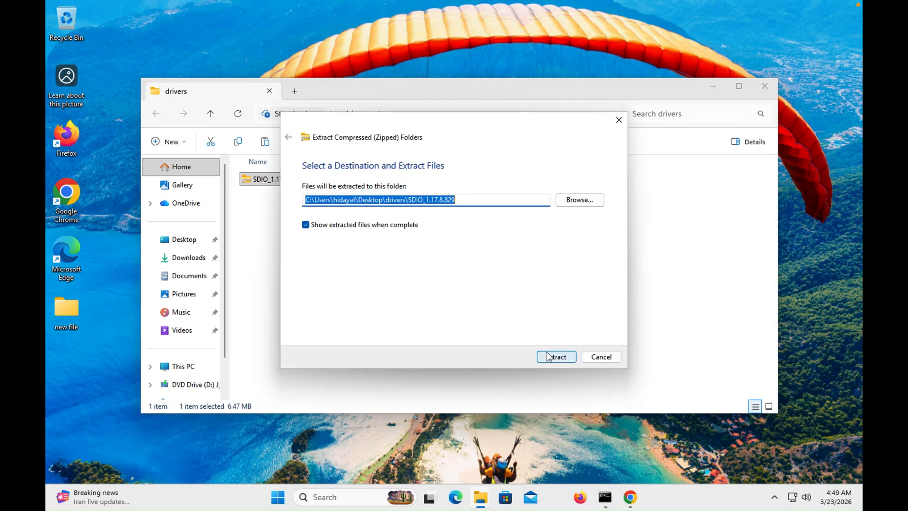
left_click(550, 357)
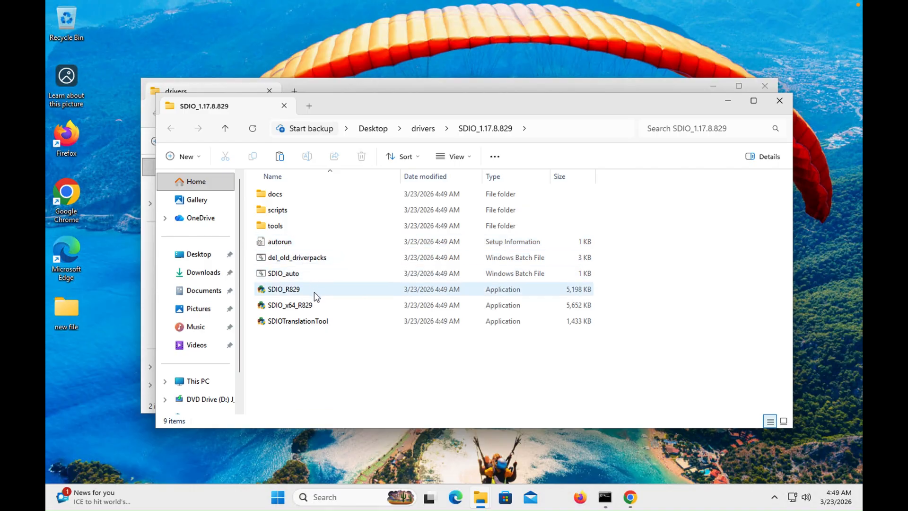
Run SDIO_x64_R829 despite the SmartScreen warning, granting elevation, accepting its license and allowing public and private network access.
left_click(298, 295)
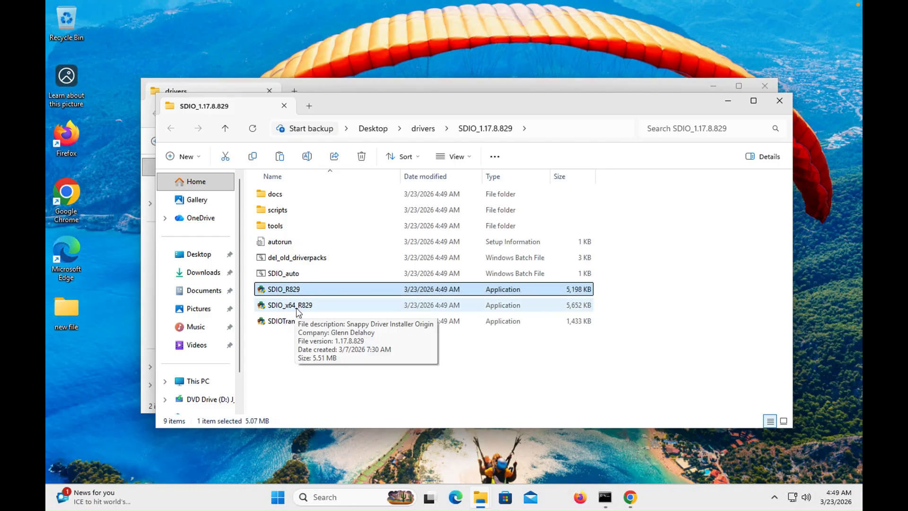
left_click(298, 307)
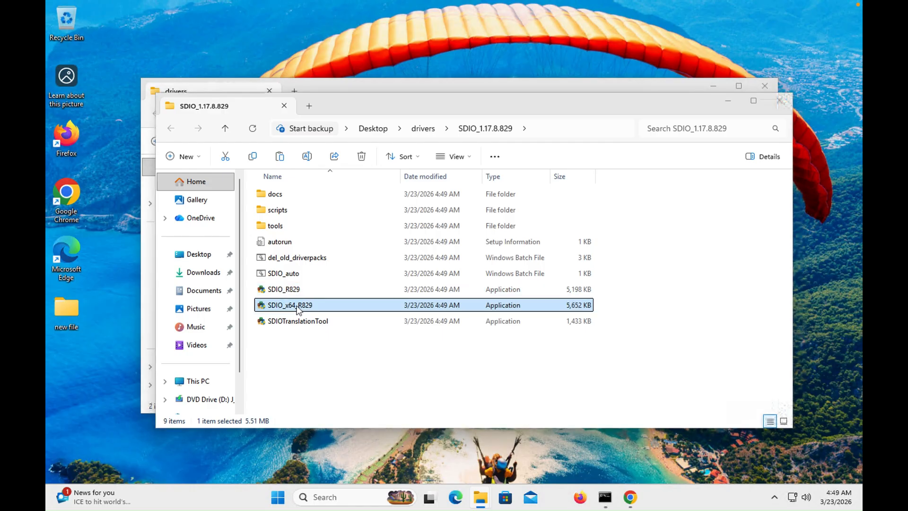
double_click(298, 307)
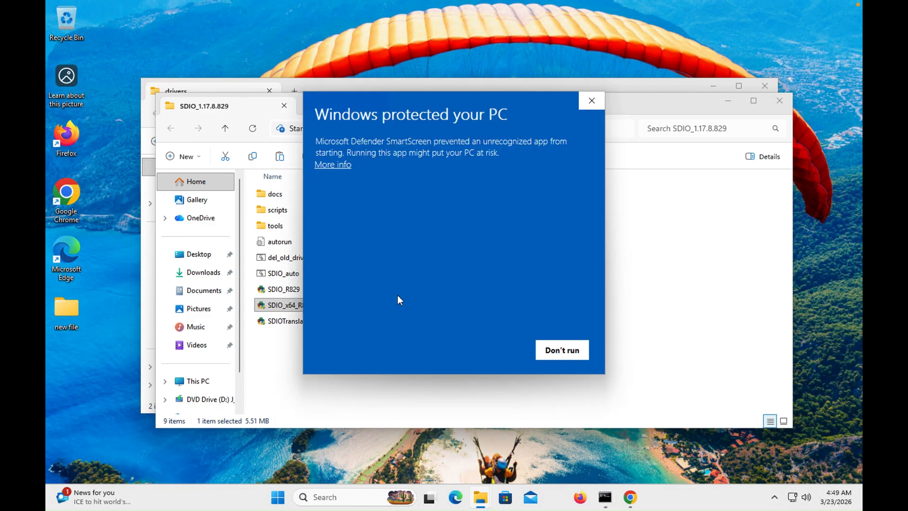
left_click(348, 164)
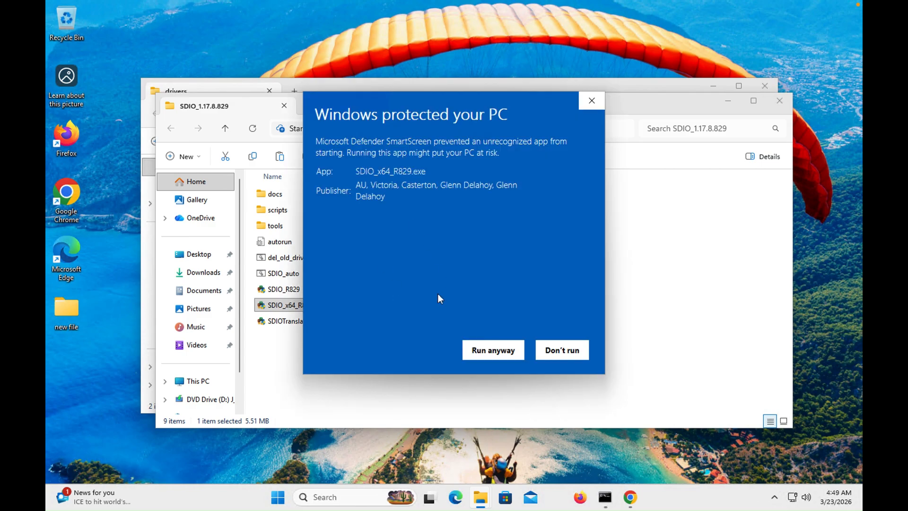
left_click(492, 349)
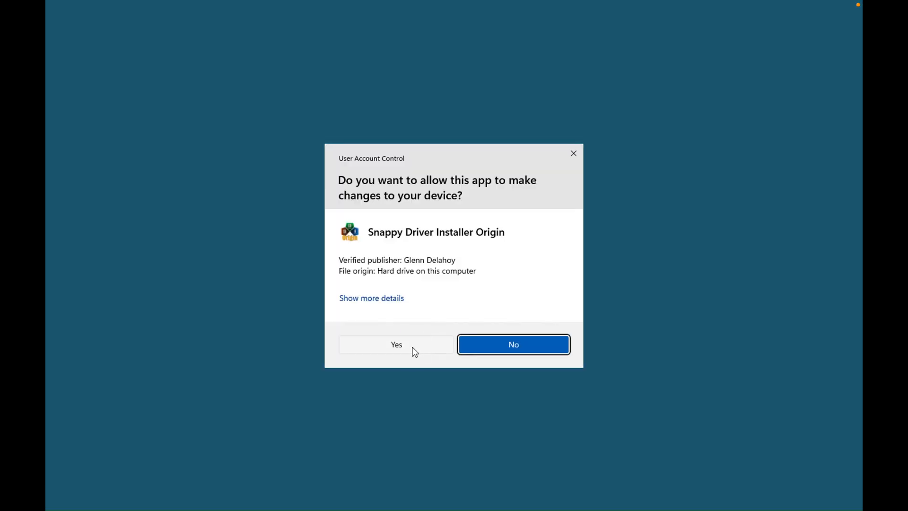
left_click(412, 348)
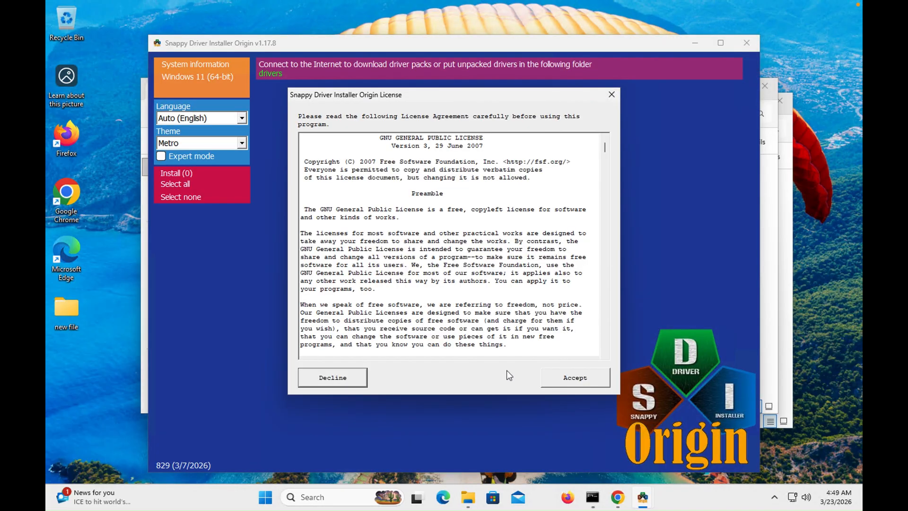
left_click(575, 378)
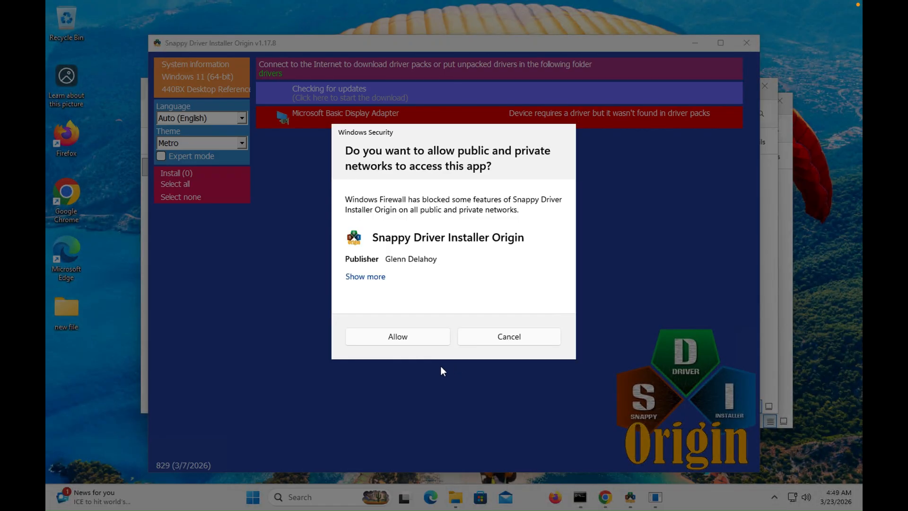
left_click(409, 339)
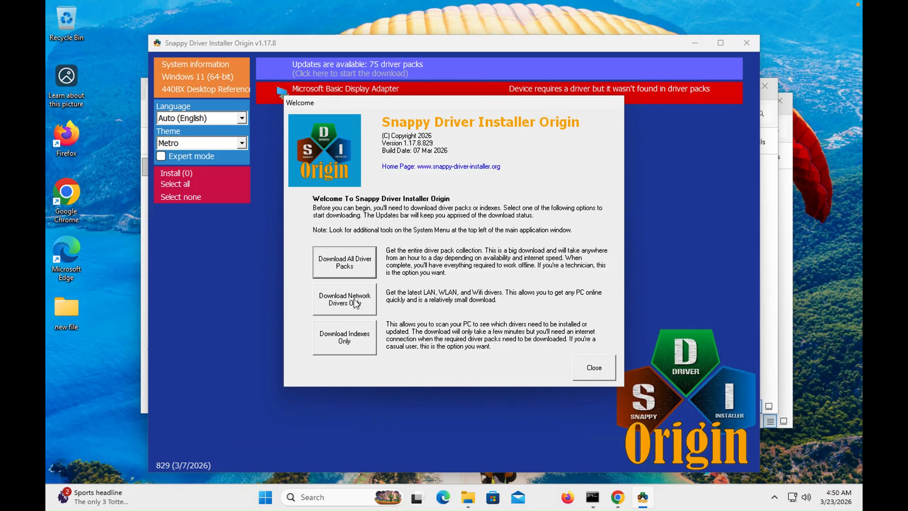
Download only the driver indexes in Snappy Driver Installer Origin so the PC can be scanned for drivers.
left_click(350, 339)
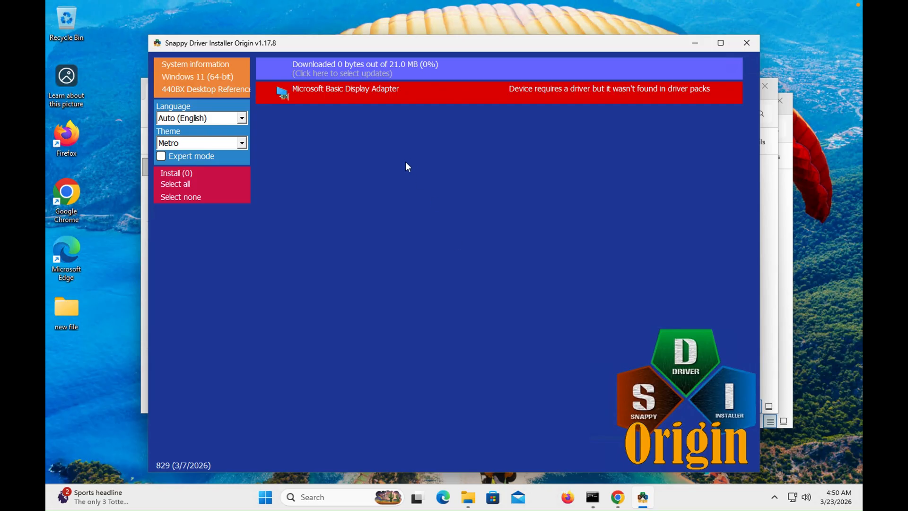
mouse_move(338, 75)
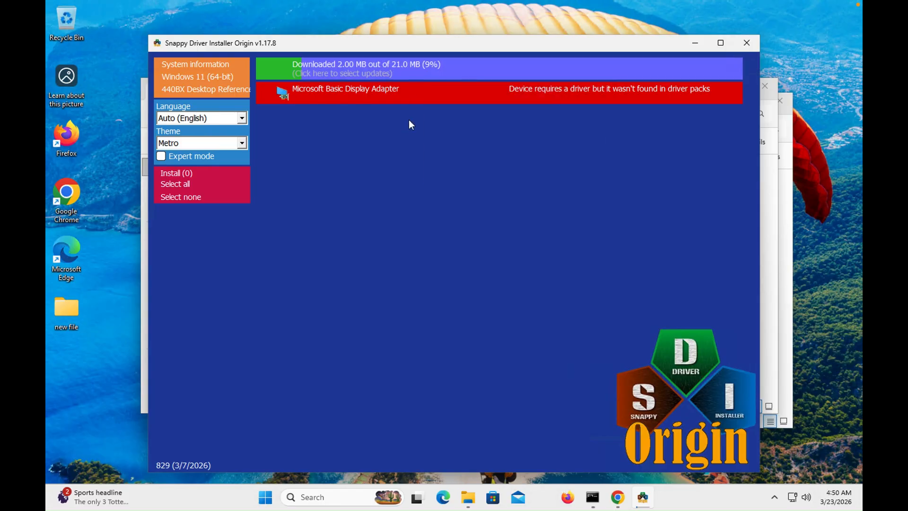
mouse_move(422, 74)
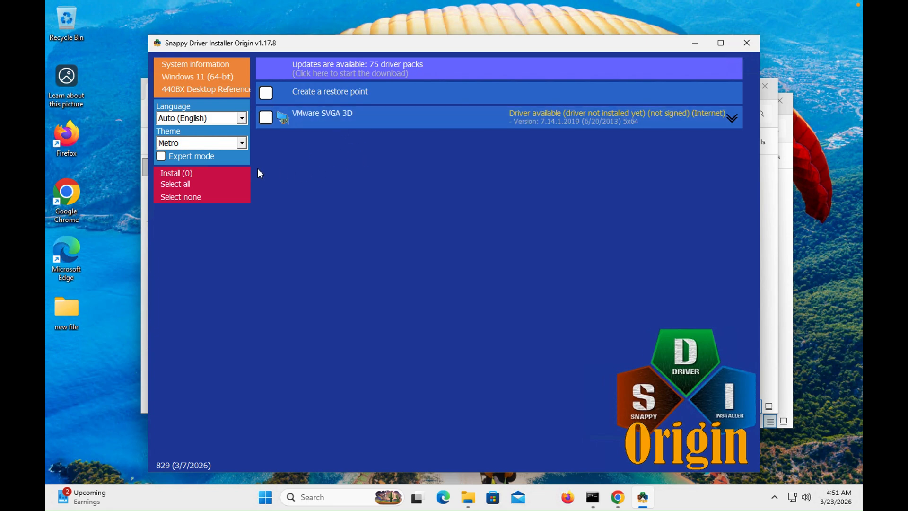
Select all available drivers, including the VMware SVGA 3D driver and a restore point, and start installing them.
left_click(186, 187)
left_click(183, 176)
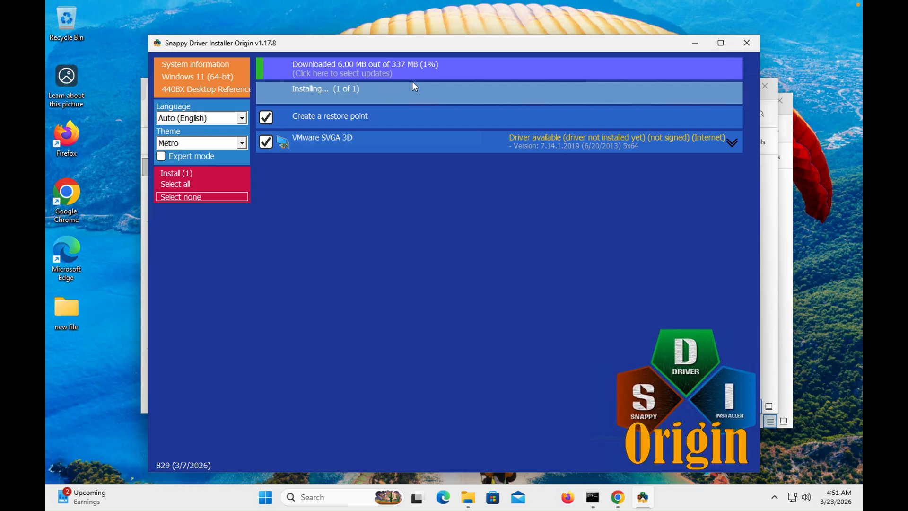
mouse_move(426, 82)
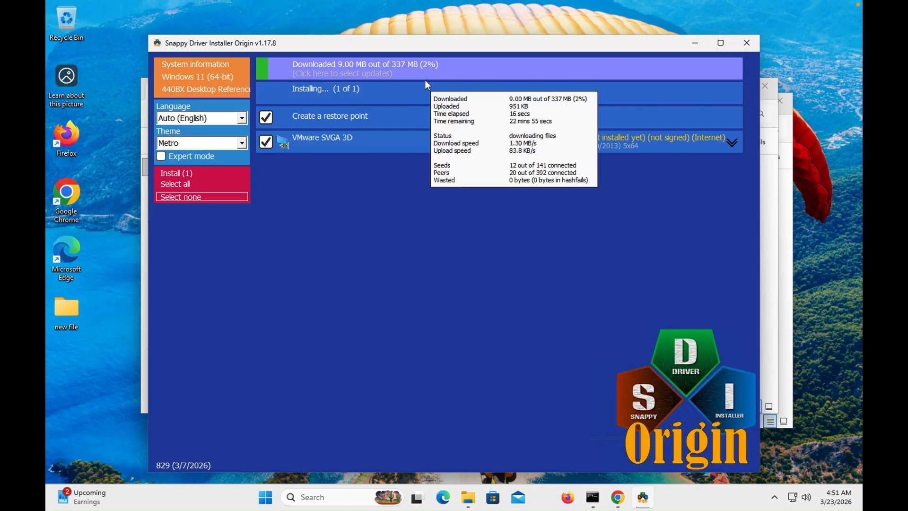